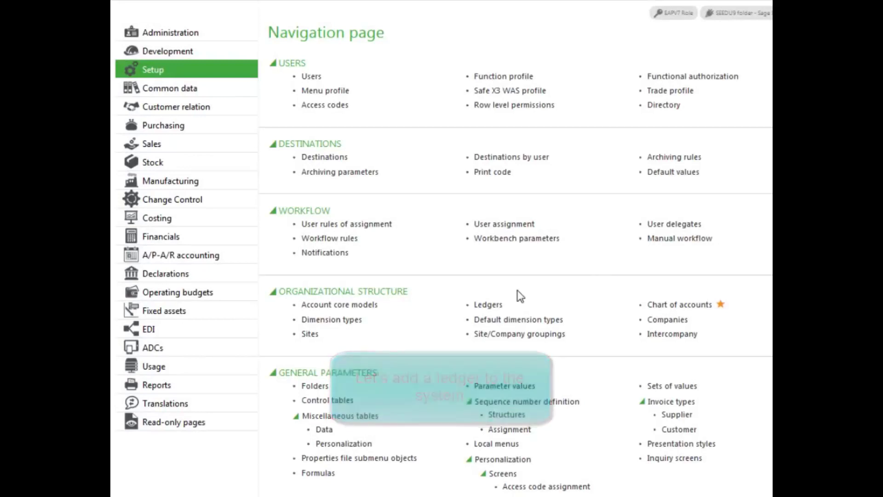
# - Start a new ledger with code NA2, description 'NA Training' and short description NATRN
pyautogui.click(492, 311)
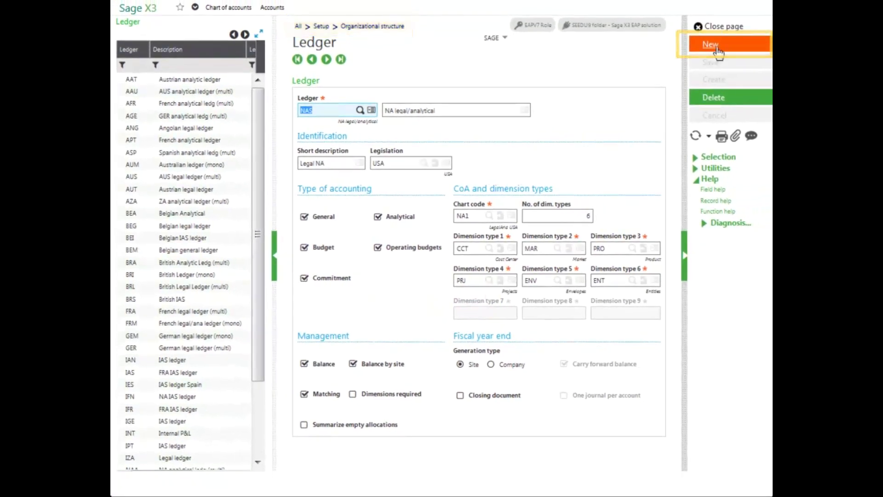
pyautogui.click(716, 48)
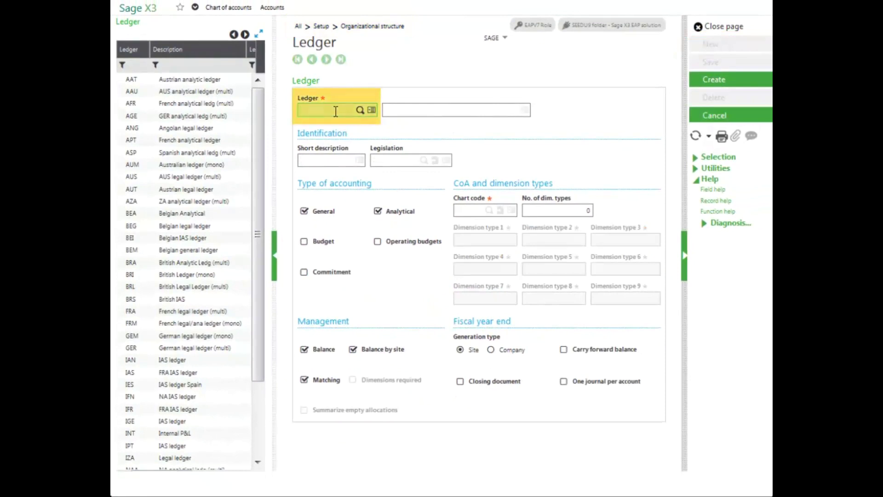
pyautogui.write('NA')
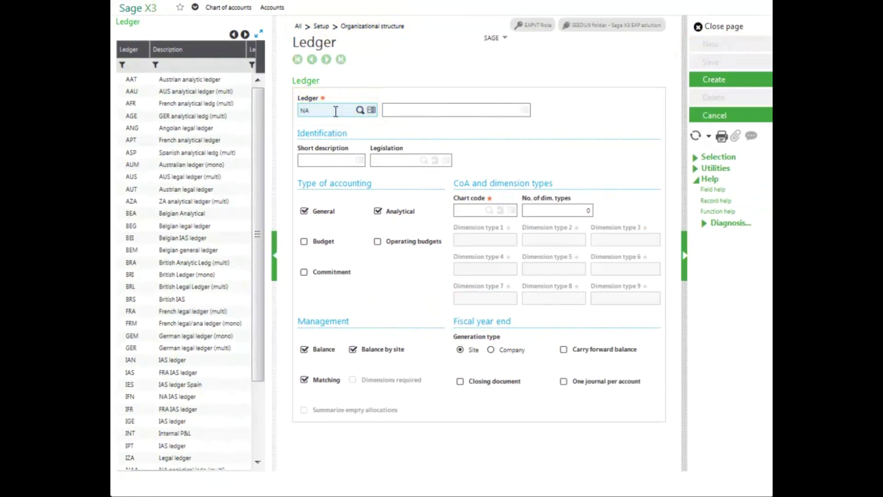
pyautogui.write('2')
pyautogui.press('Tab')
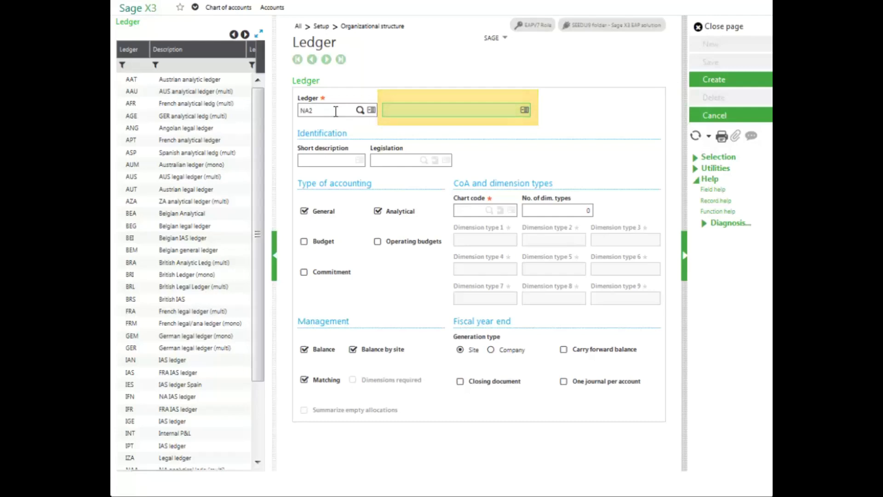
pyautogui.write('NA T')
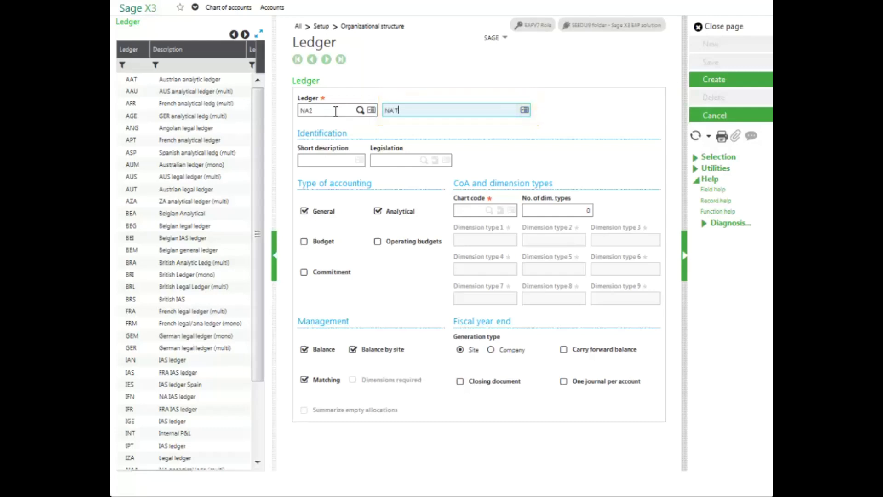
pyautogui.write('raining')
pyautogui.press('Tab')
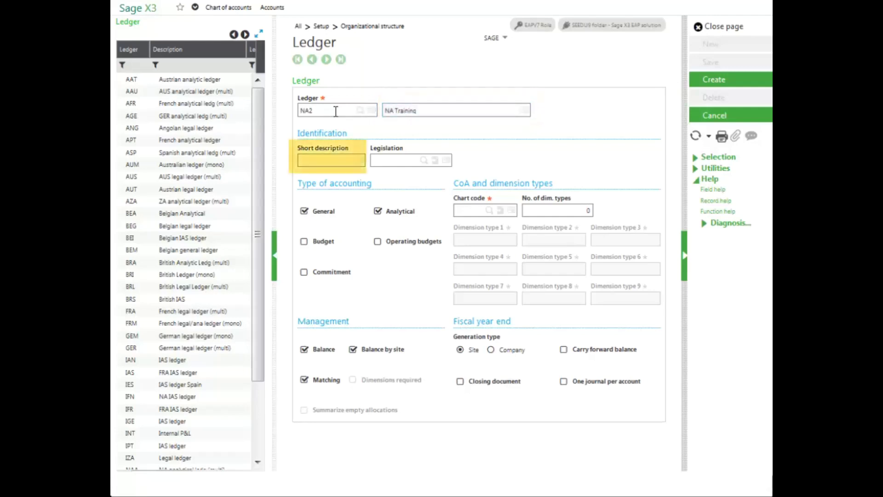
pyautogui.write('NA')
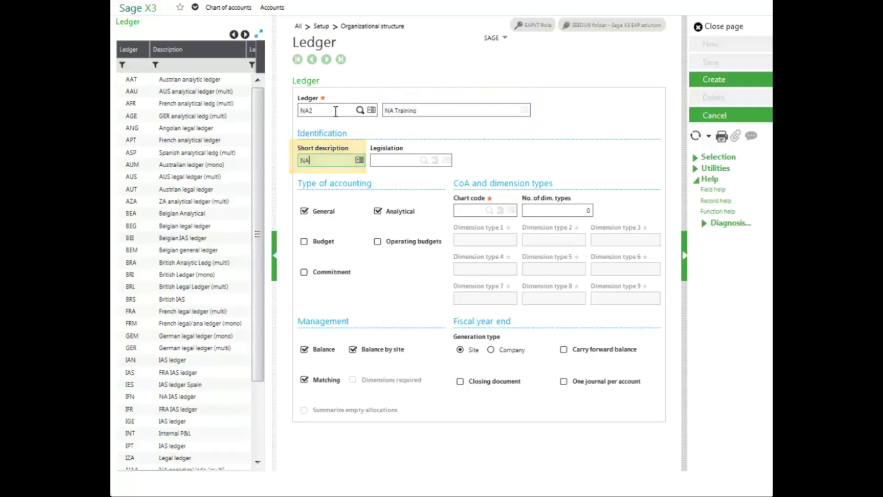
pyautogui.write('TRN')
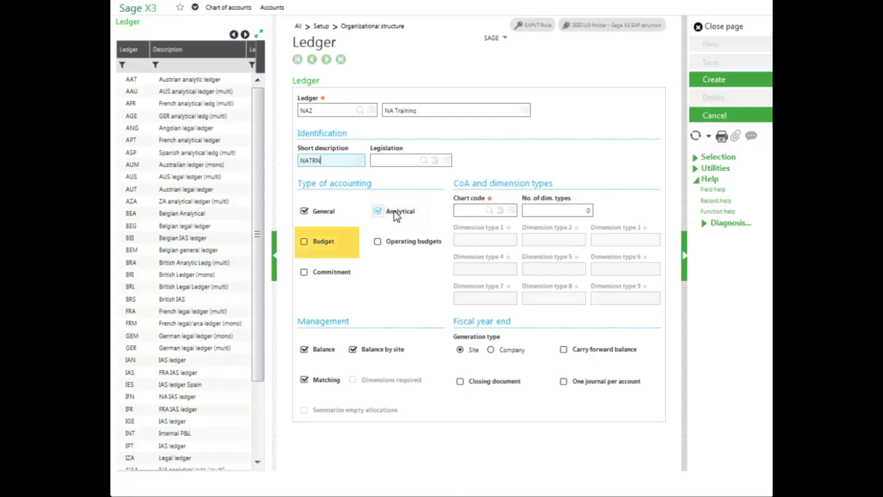
# - Enable Budget, Operating budgets and Commitment accounting types on the NA2 ledger
pyautogui.click(305, 242)
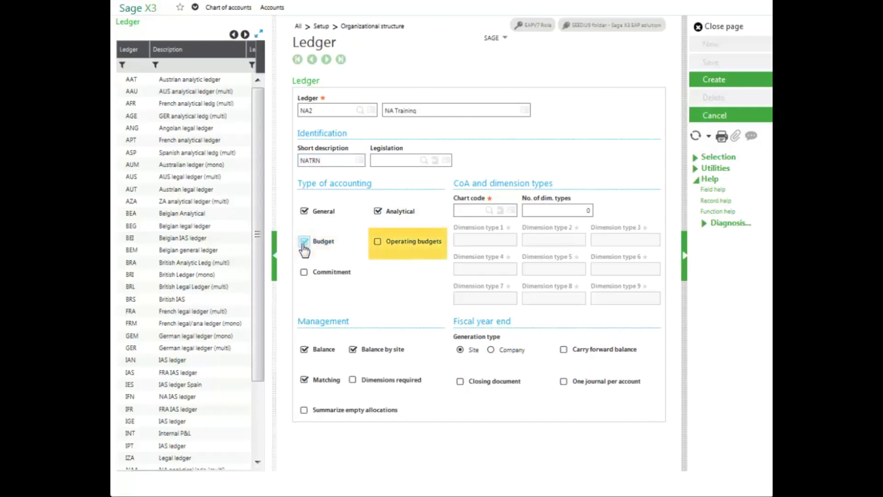
pyautogui.click(377, 243)
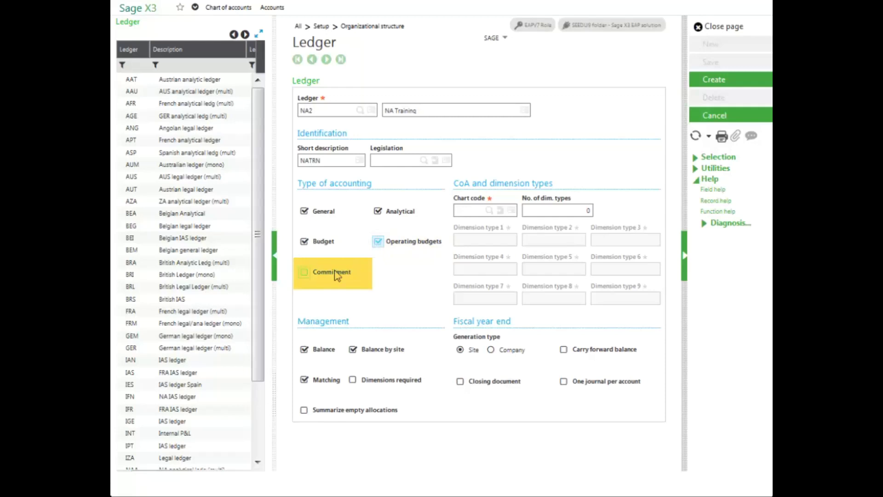
pyautogui.click(305, 273)
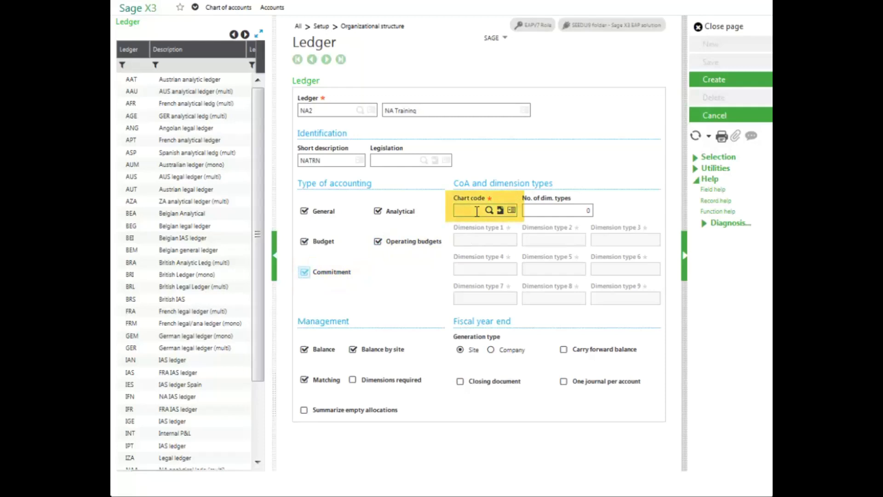
# - Assign chart of accounts NA2 (NA TRN) as the ledger's chart code
pyautogui.click(490, 212)
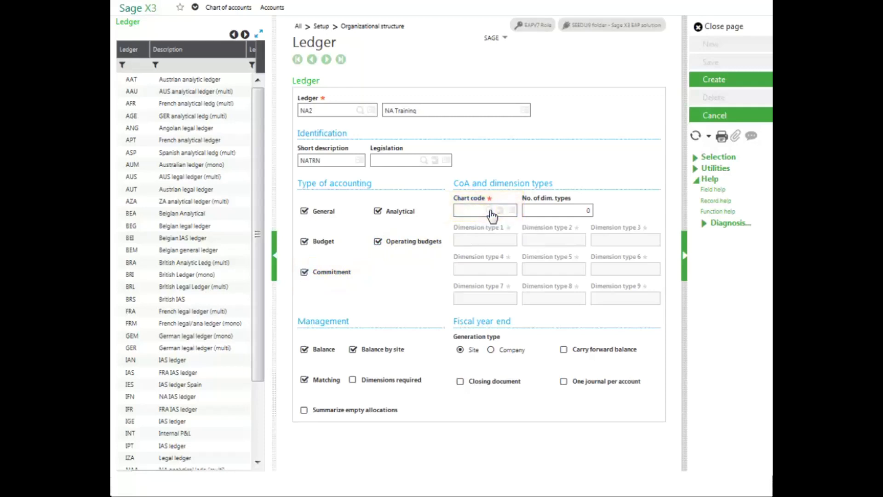
pyautogui.moveTo(578, 183)
pyautogui.mouseDown()
pyautogui.moveTo(571, 210)
pyautogui.moveTo(578, 288)
pyautogui.mouseUp()
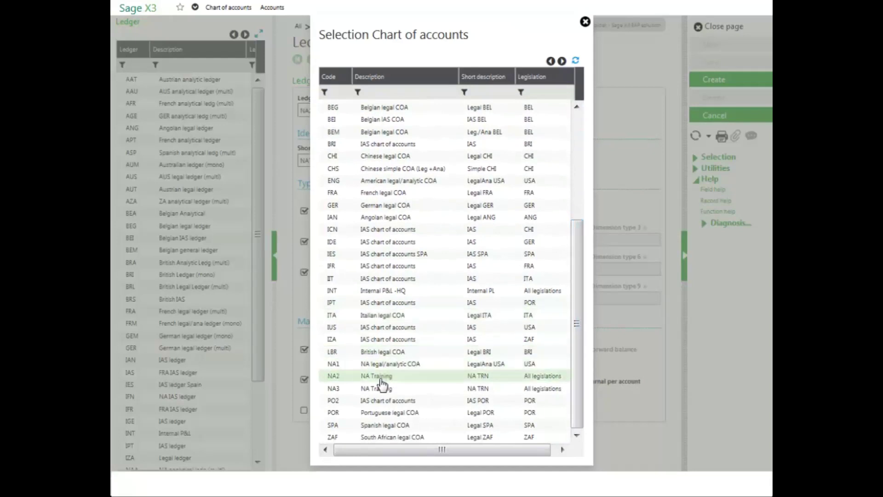
pyautogui.click(381, 376)
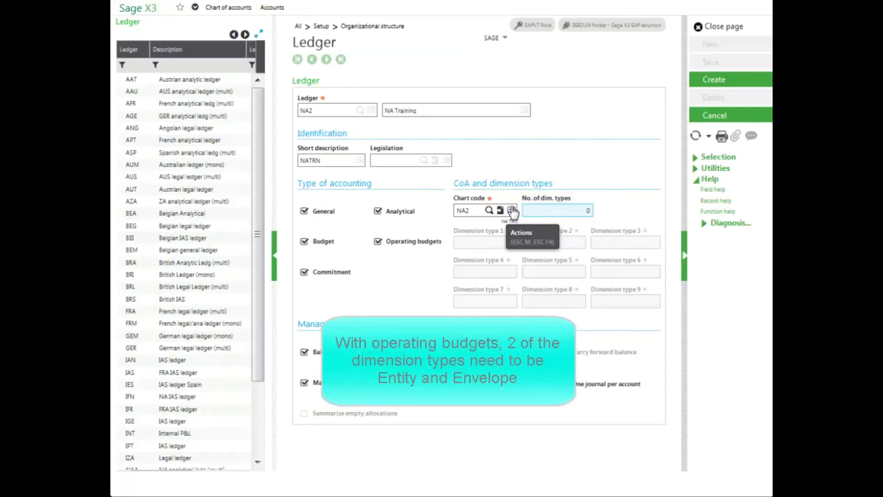
pyautogui.write('7')
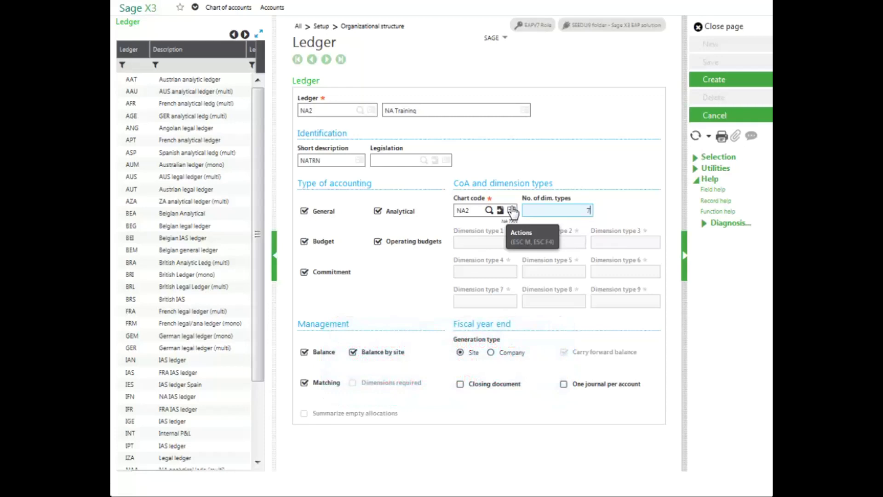
# - Set seven dimension types, with Department (DEP) as type 2 and Division (DIV) as type 3
pyautogui.press('Tab')
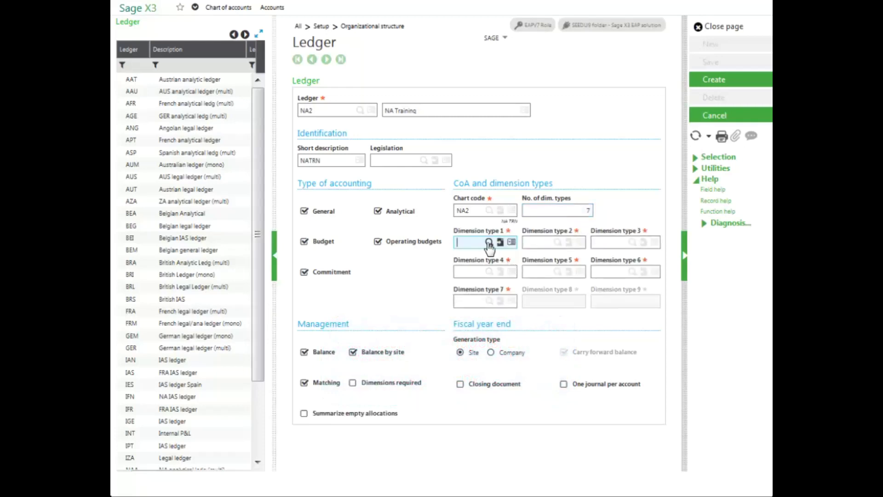
pyautogui.click(489, 242)
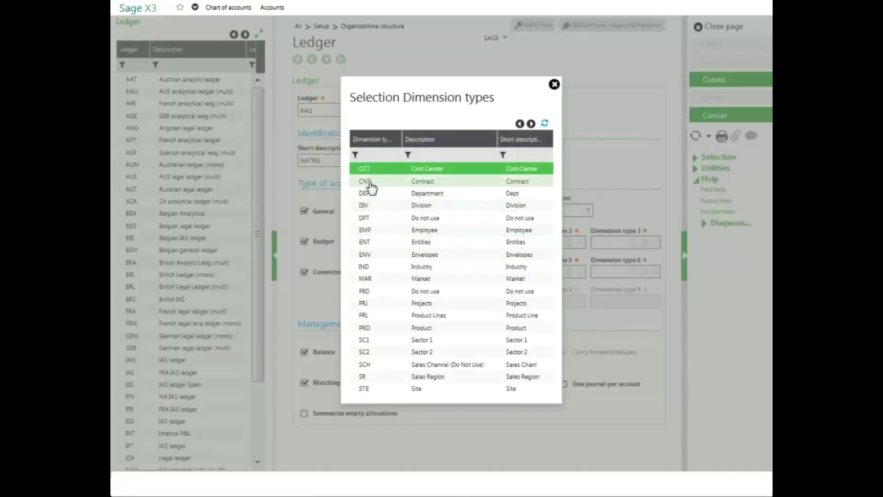
pyautogui.click(372, 174)
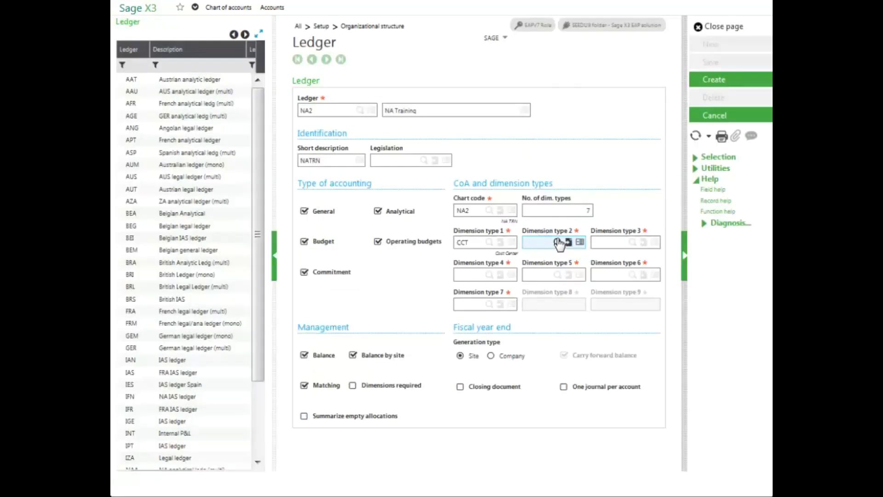
pyautogui.click(558, 242)
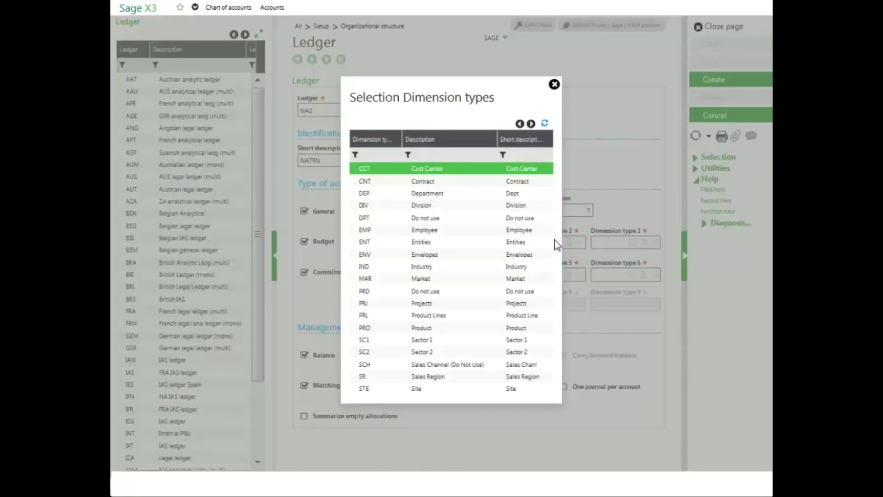
pyautogui.click(411, 196)
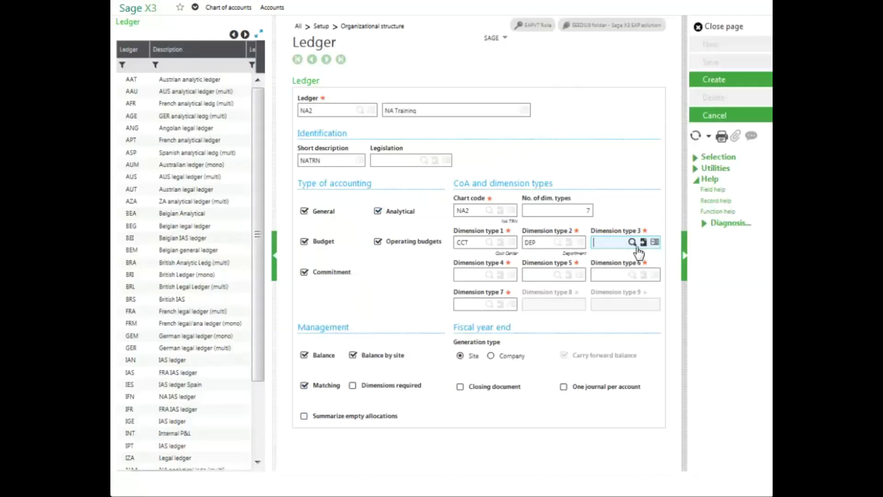
pyautogui.click(632, 244)
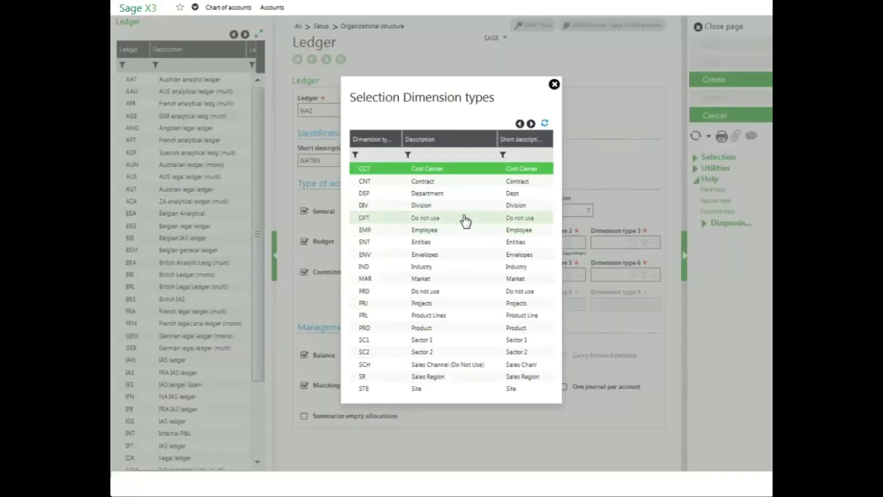
pyautogui.click(429, 207)
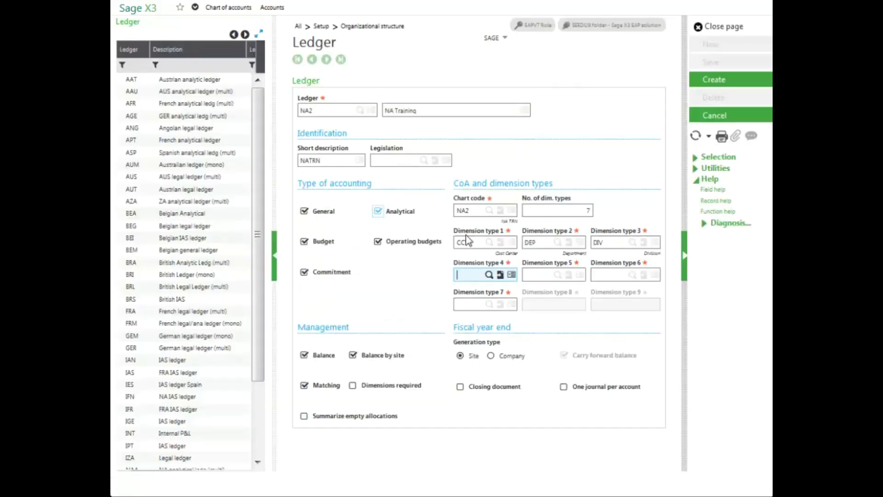
# - Set dimension types 4–7 to Entities, Envelopes, Sales Region and Product
pyautogui.click(491, 276)
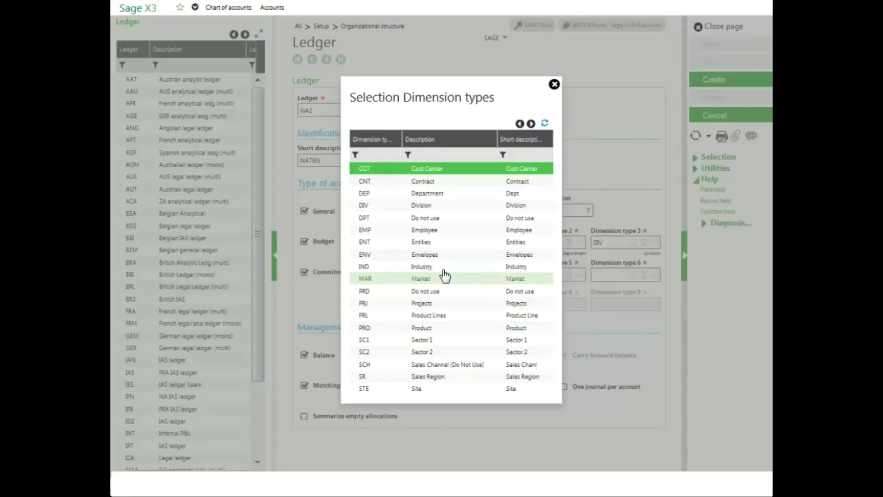
pyautogui.click(422, 246)
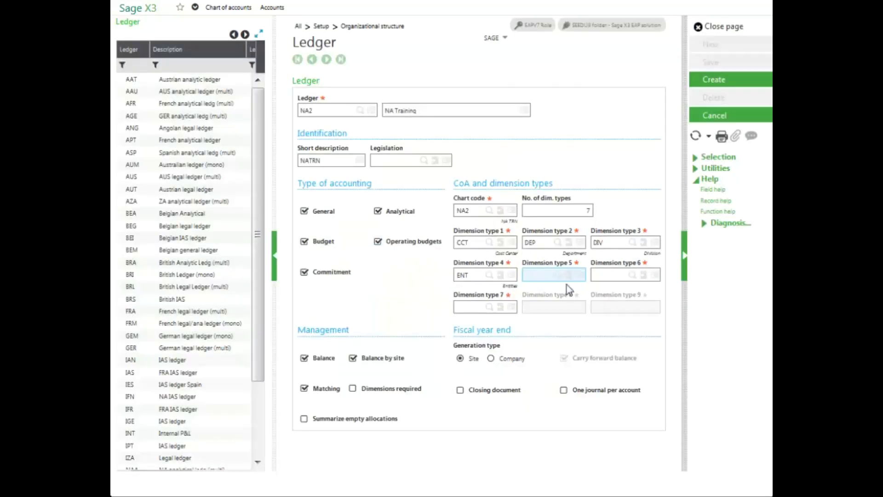
pyautogui.click(556, 276)
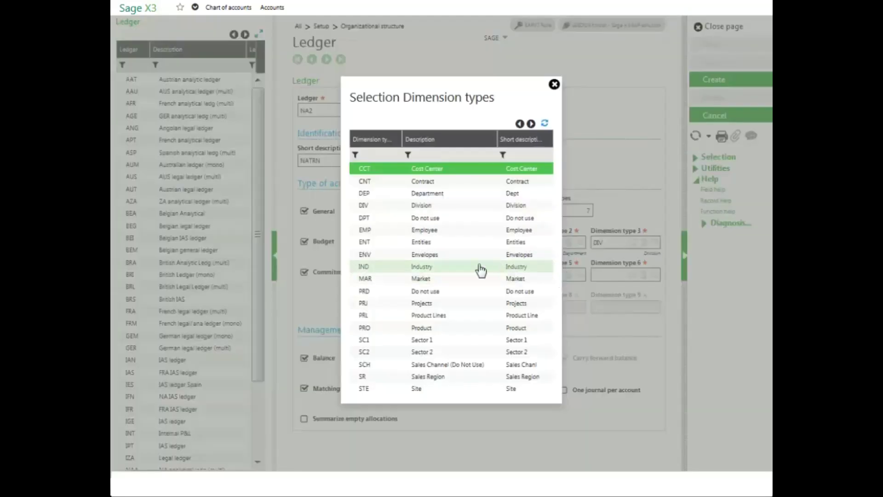
pyautogui.click(447, 258)
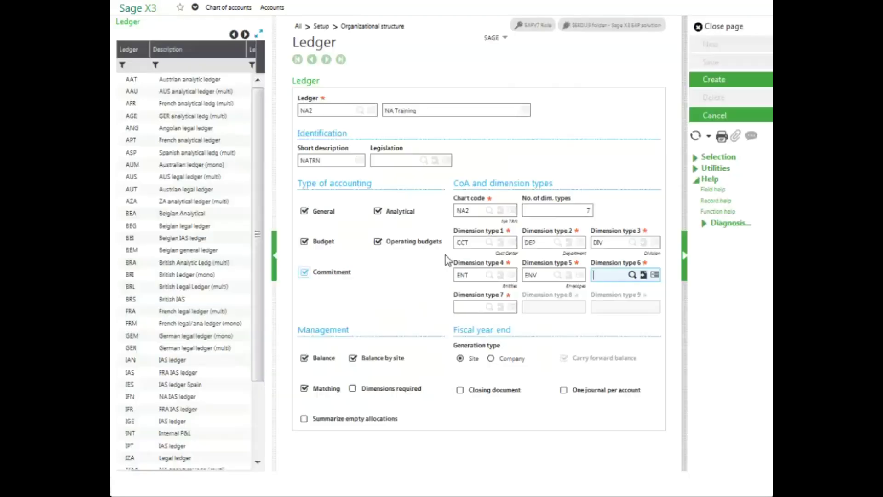
pyautogui.click(632, 276)
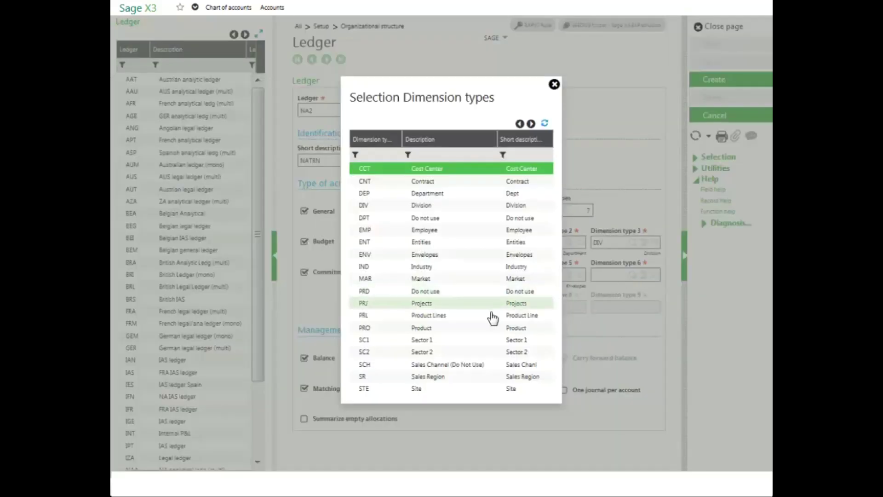
pyautogui.click(438, 378)
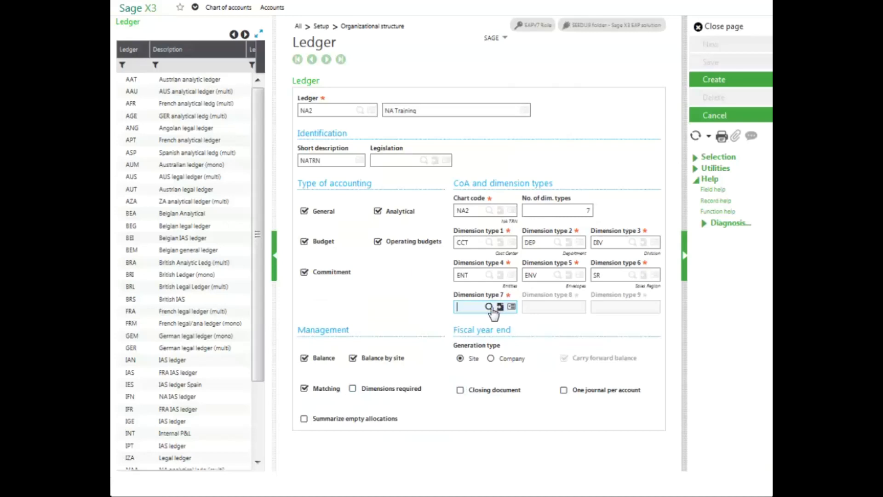
pyautogui.click(492, 308)
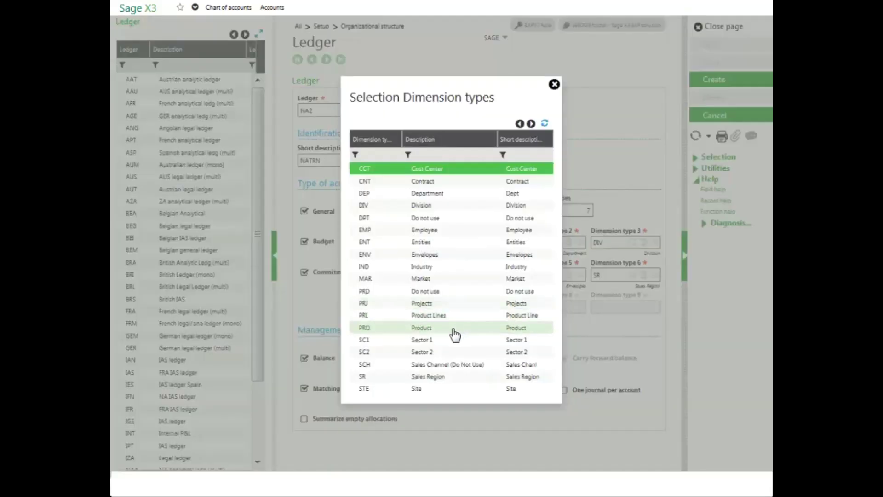
pyautogui.click(435, 336)
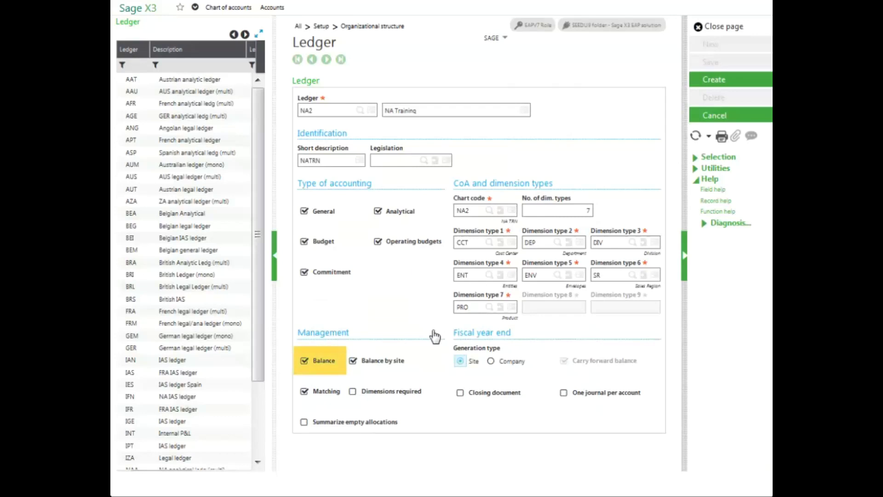
pyautogui.click(330, 371)
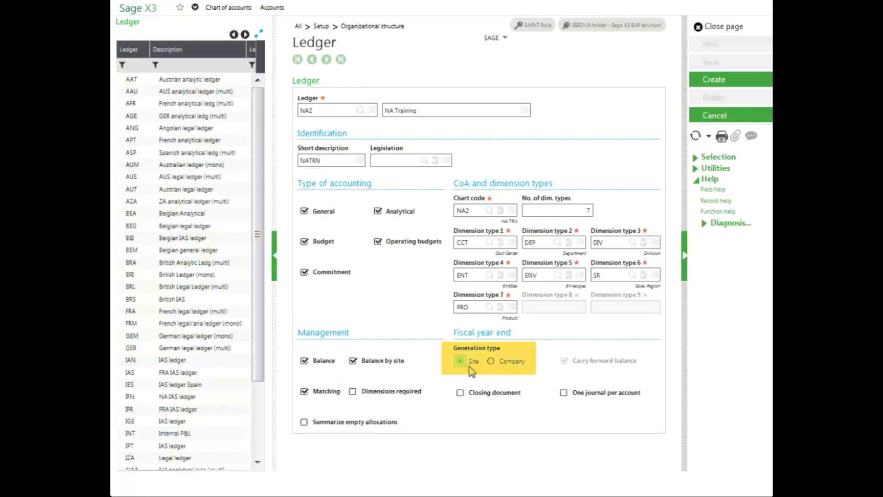
# - Set fiscal year-end generation type to Company and enable Closing document
pyautogui.click(490, 362)
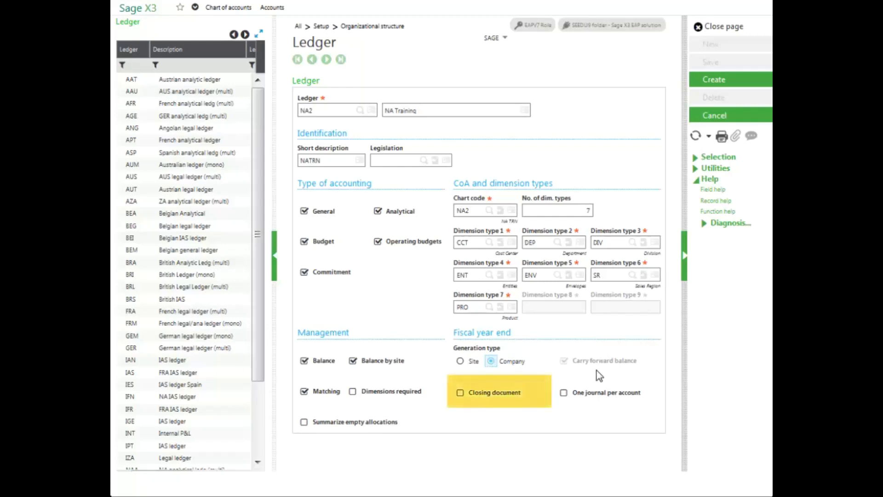
pyautogui.click(460, 393)
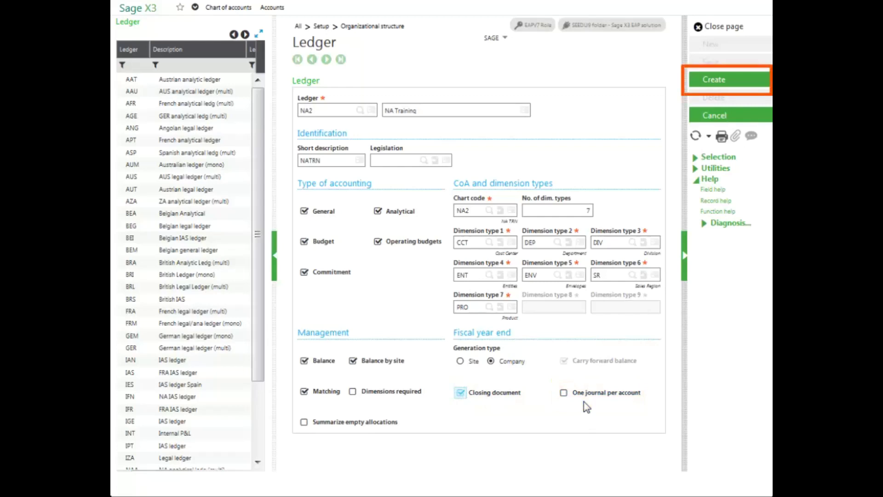
# - Create the NA2 'NA Training' ledger record with Create in the action panel
pyautogui.click(730, 85)
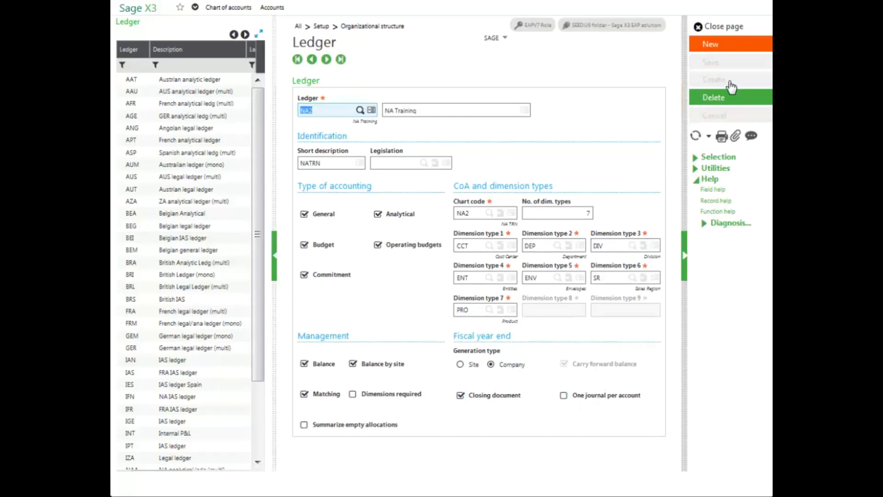